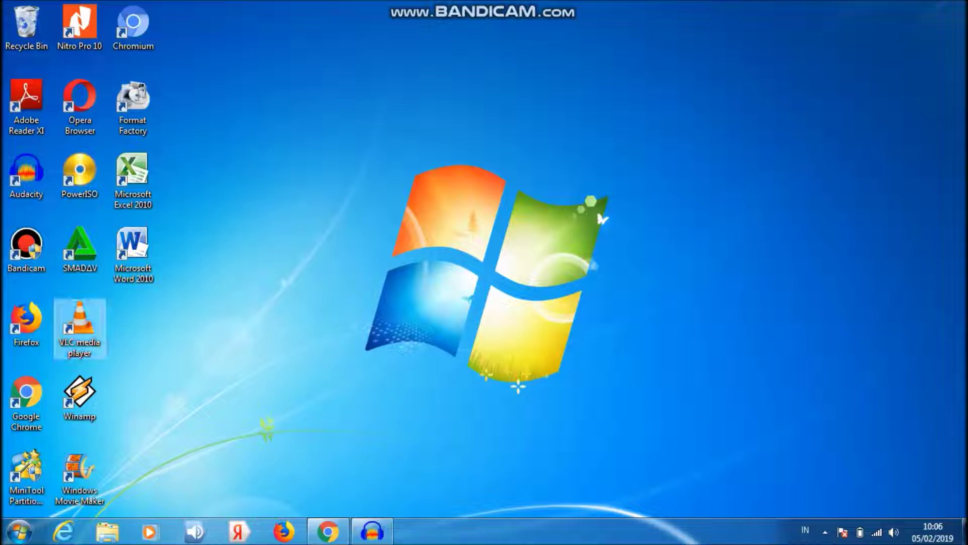
# - Open the 'cross tabulasi' workbook from Excel 2010's recent files in the Start menu
pyautogui.click(20, 531)
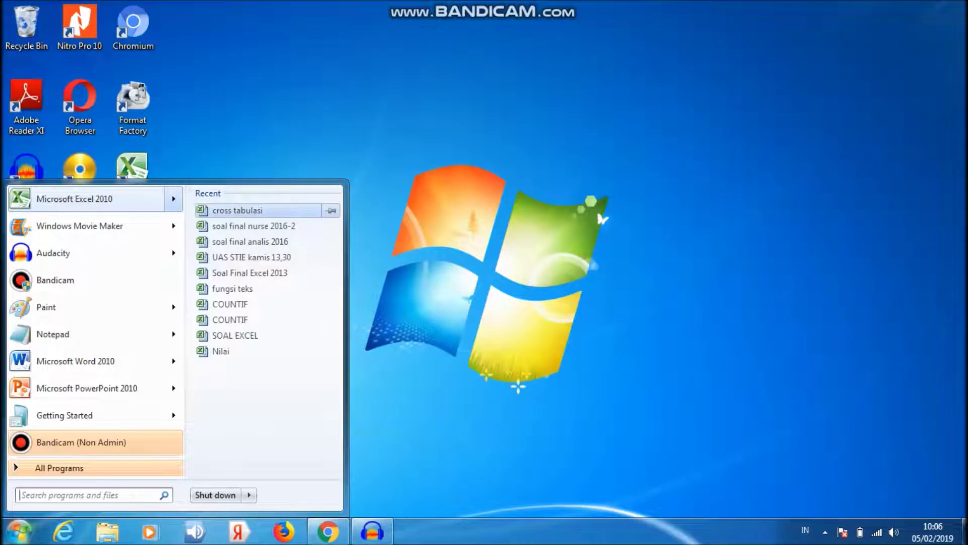
pyautogui.click(237, 210)
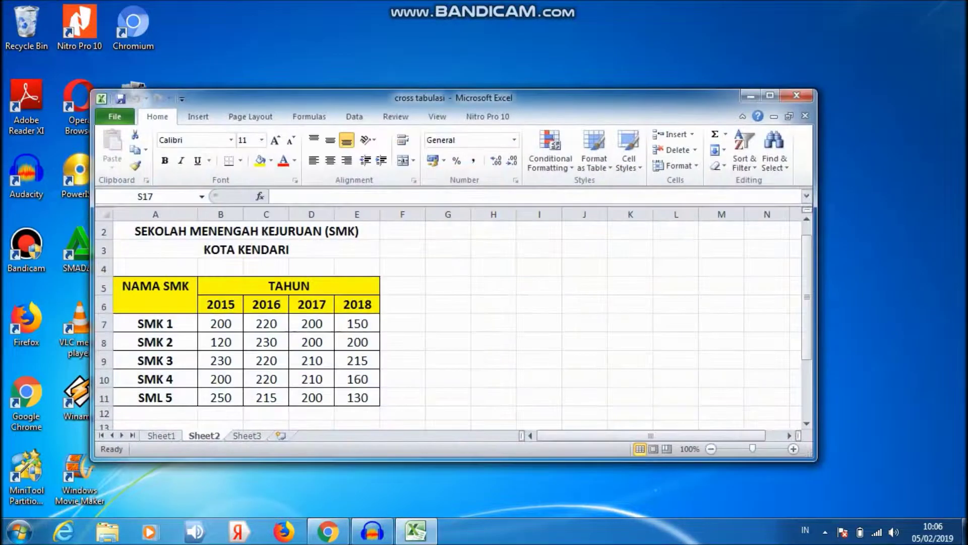
# - Maximize the Excel window and scroll up to check the title text in row 1
pyautogui.click(771, 95)
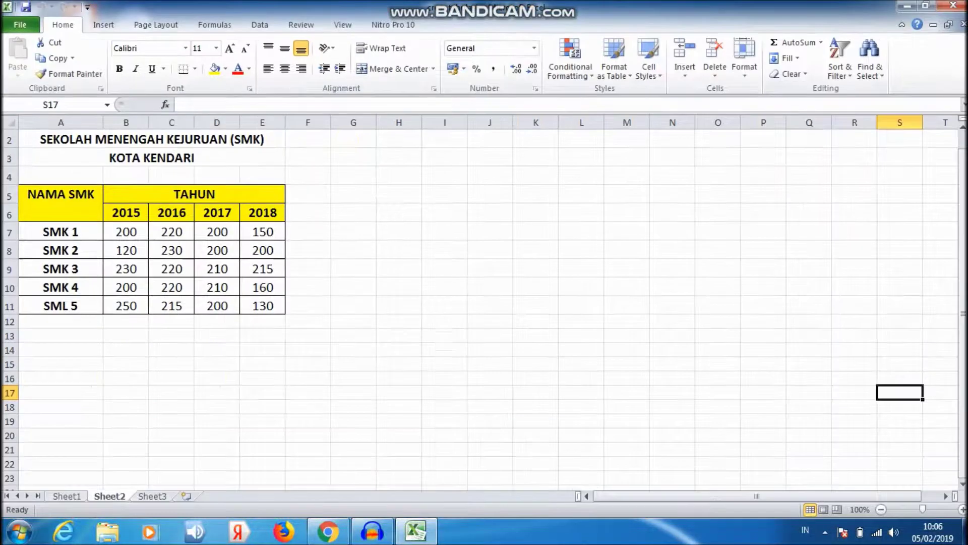
pyautogui.click(536, 213)
pyautogui.press('Up')
pyautogui.press('Up')
pyautogui.press('Up')
pyautogui.press('Up')
pyautogui.press('Up')
pyautogui.press('Left')
pyautogui.click(262, 138)
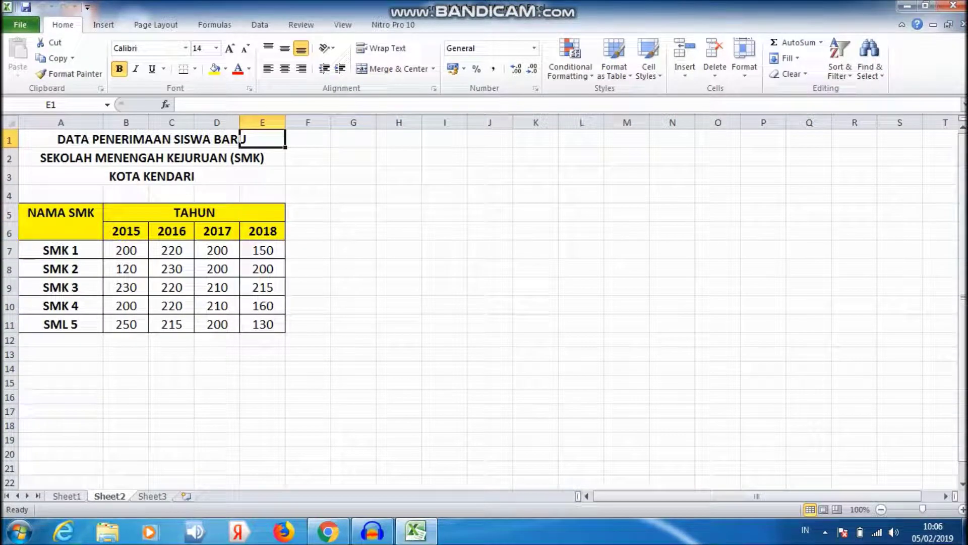
pyautogui.click(102, 140)
pyautogui.click(126, 139)
pyautogui.click(243, 139)
# - Move from the title row down to the table's 2015 year header
pyautogui.click(217, 139)
pyautogui.click(126, 140)
pyautogui.press('Down')
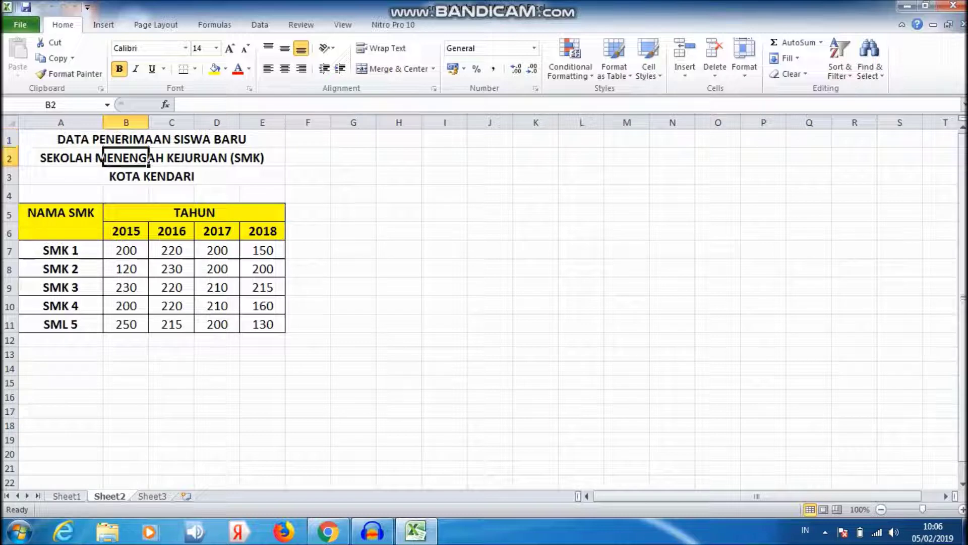
pyautogui.press('Down')
pyautogui.press('Down')
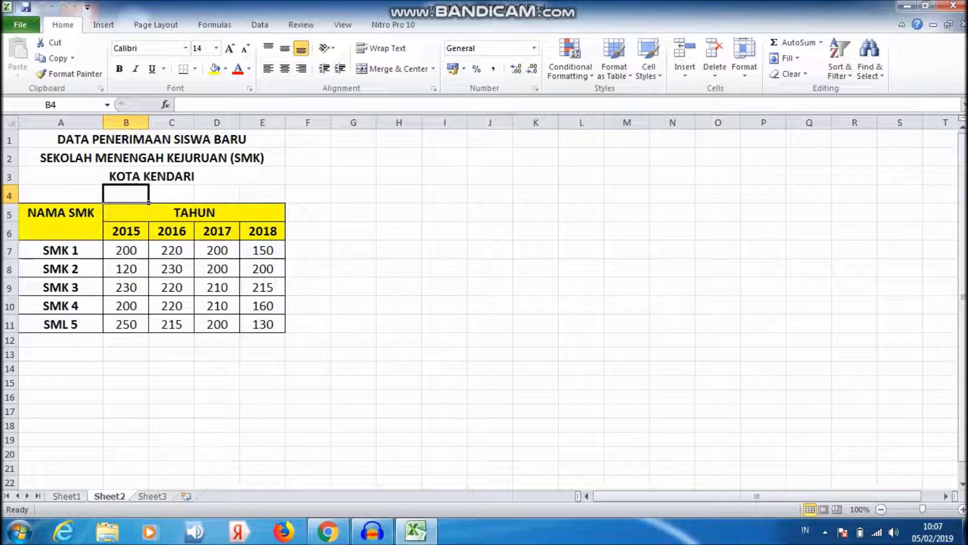
pyautogui.press('Tab')
pyautogui.press('Return')
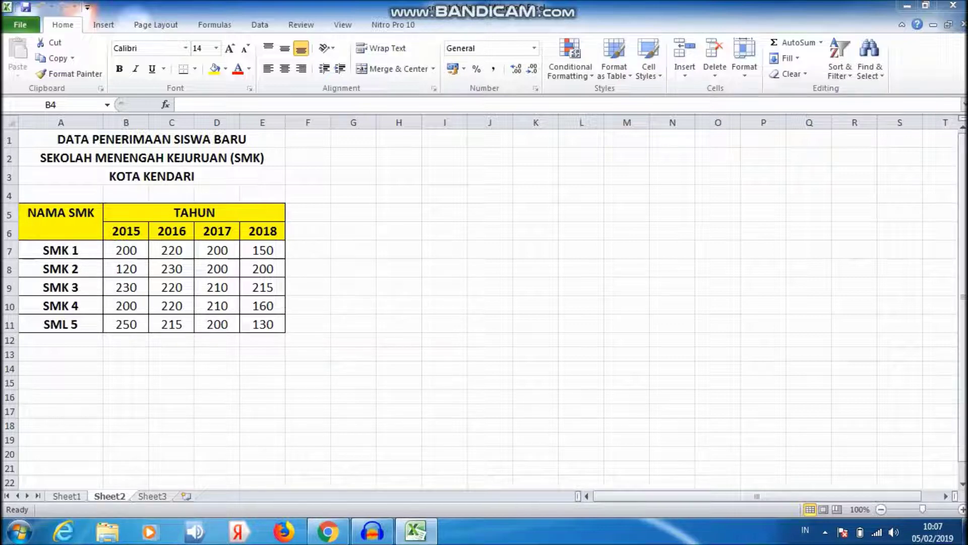
pyautogui.press('Down')
pyautogui.press('Down')
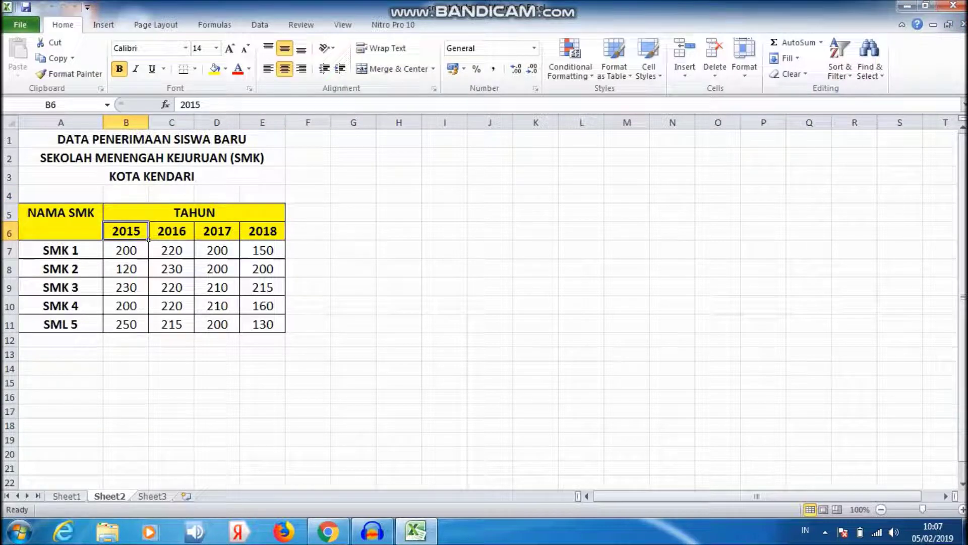
# - Select the SMK data range A6:E11 for charting and show the Insert ribbon
pyautogui.moveTo(60, 231); pyautogui.dragTo(182, 231)
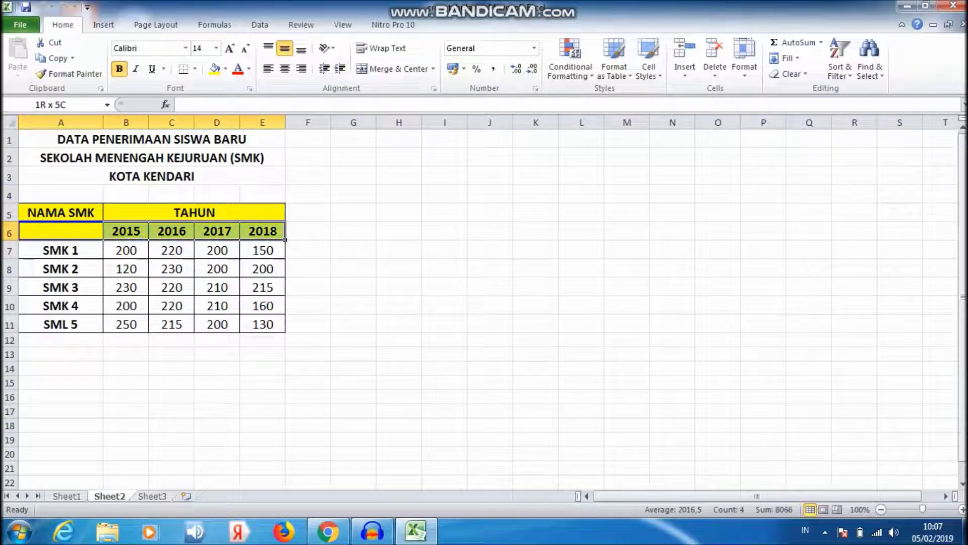
pyautogui.moveTo(182, 231); pyautogui.dragTo(273, 326)
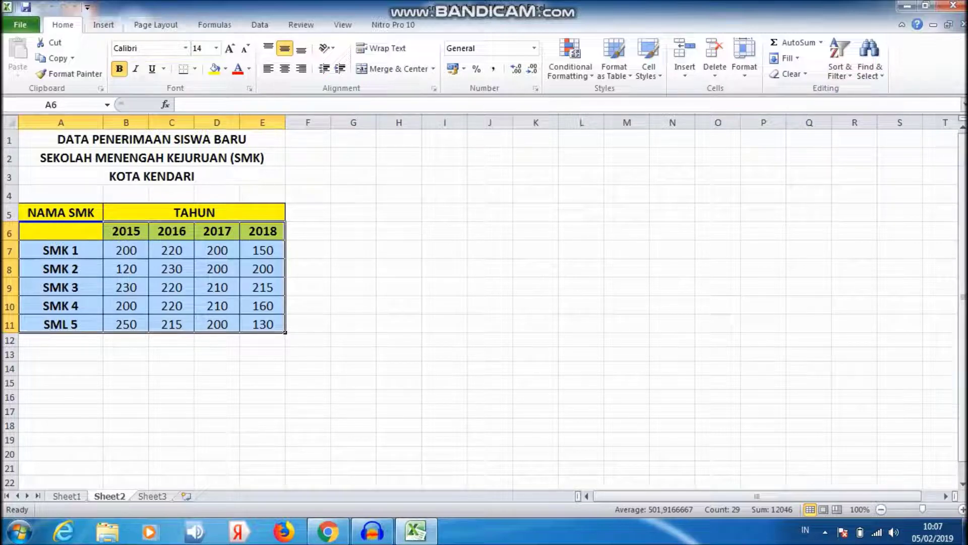
pyautogui.click(104, 24)
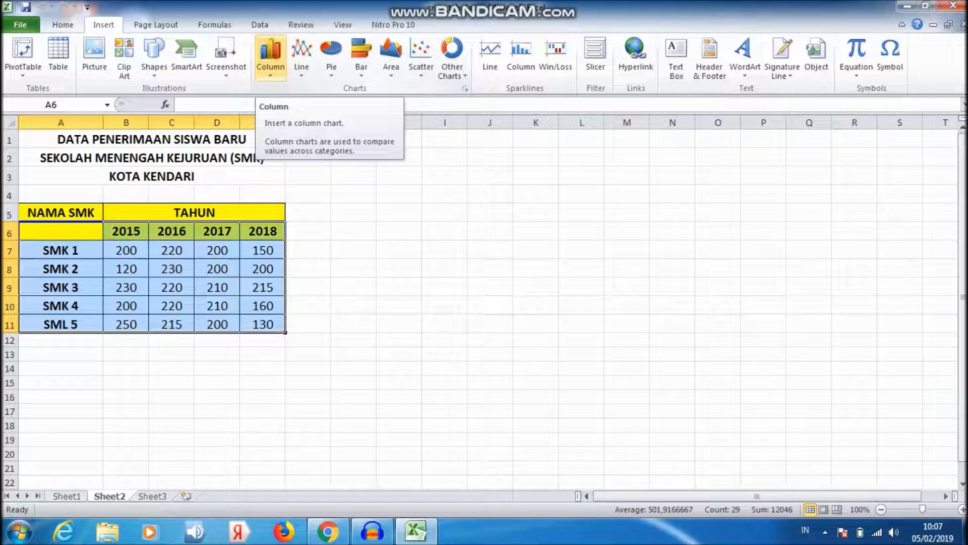
# - Insert a 2-D Clustered Column chart from All Chart Types, after browsing other chart types
pyautogui.click(271, 58)
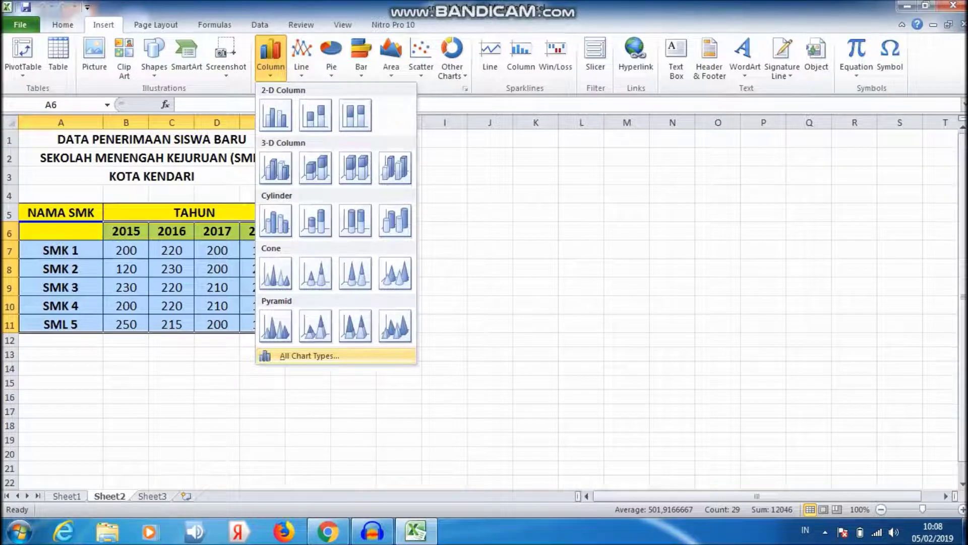
pyautogui.click(309, 355)
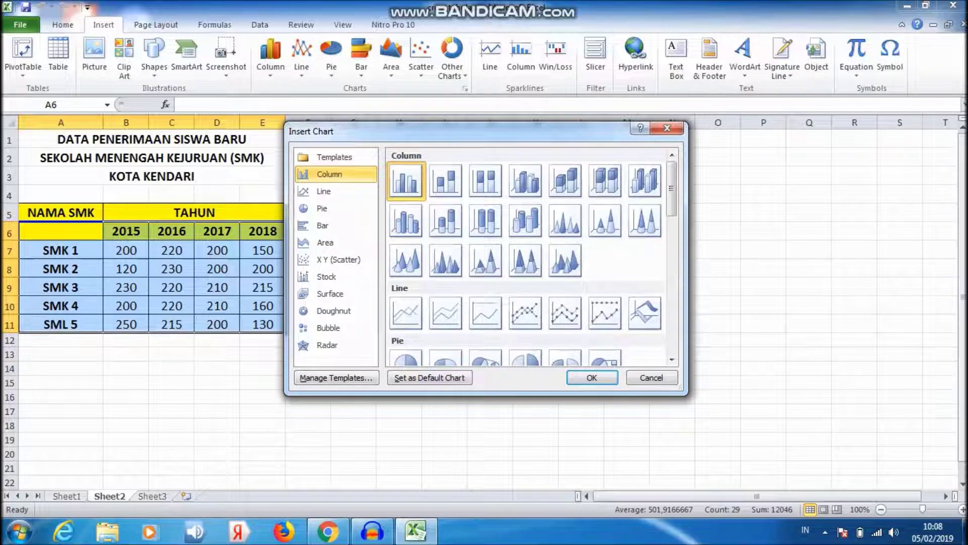
pyautogui.click(324, 191)
pyautogui.click(329, 174)
pyautogui.click(446, 180)
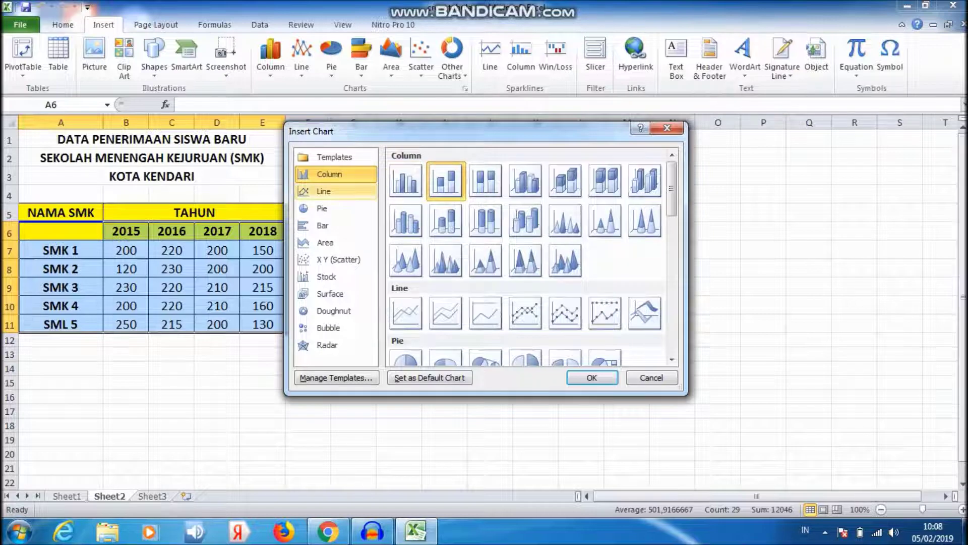
pyautogui.click(324, 191)
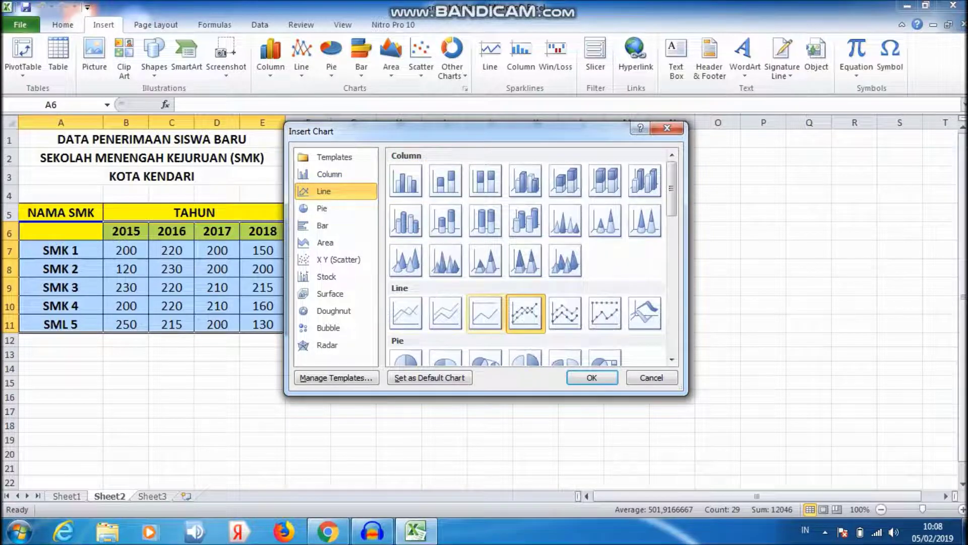
pyautogui.click(322, 208)
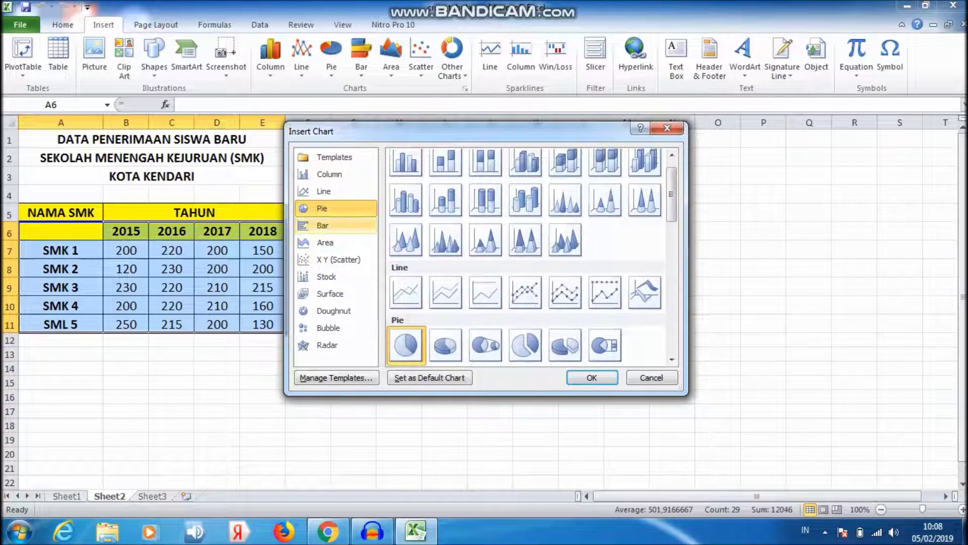
pyautogui.click(323, 225)
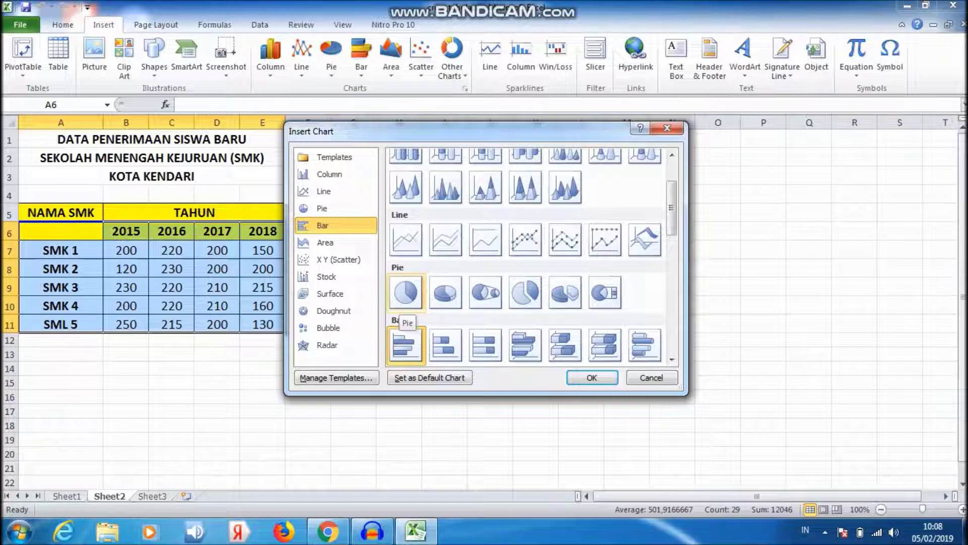
pyautogui.click(329, 174)
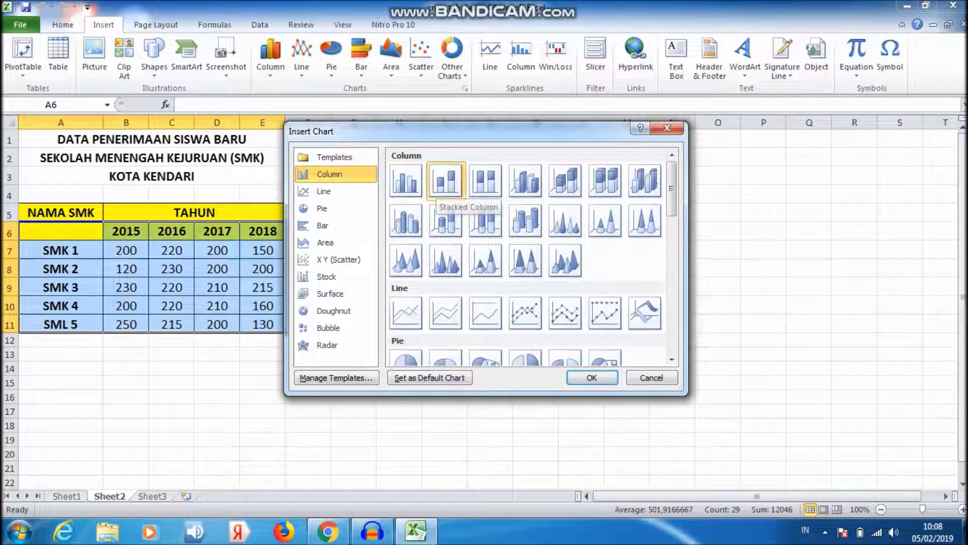
pyautogui.click(525, 181)
pyautogui.press('Left')
pyautogui.press('Left')
pyautogui.press('Left')
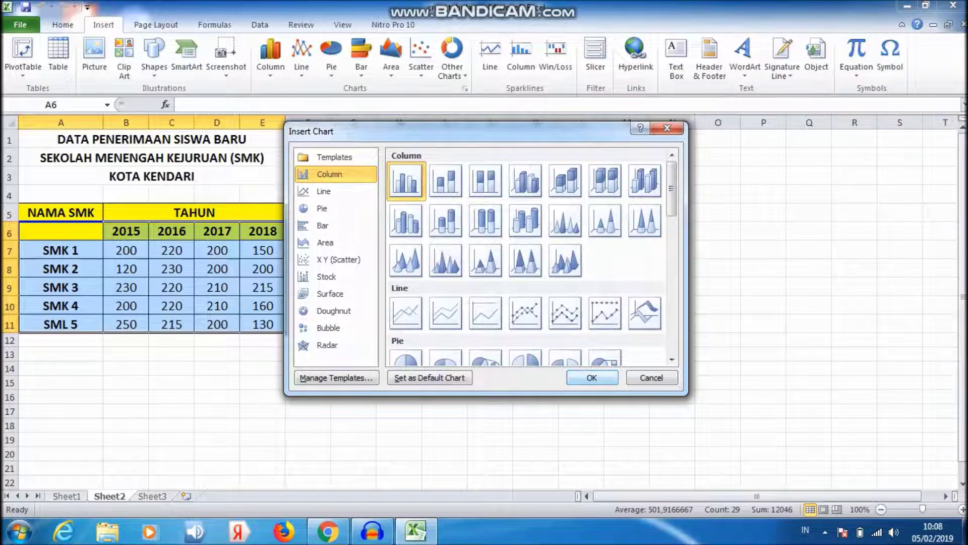
pyautogui.click(592, 377)
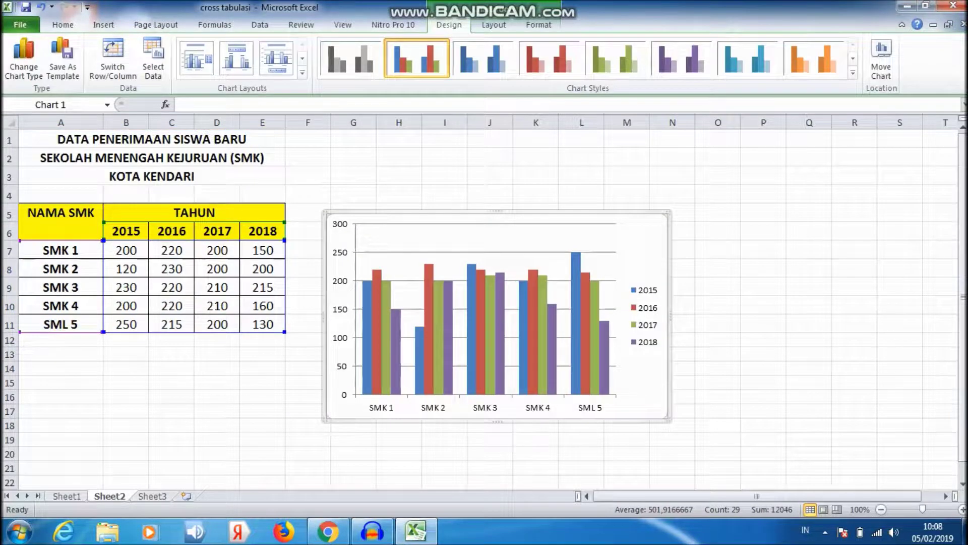
# - Select the new column chart and bring up its Chart Tools Layout options
pyautogui.click(763, 322)
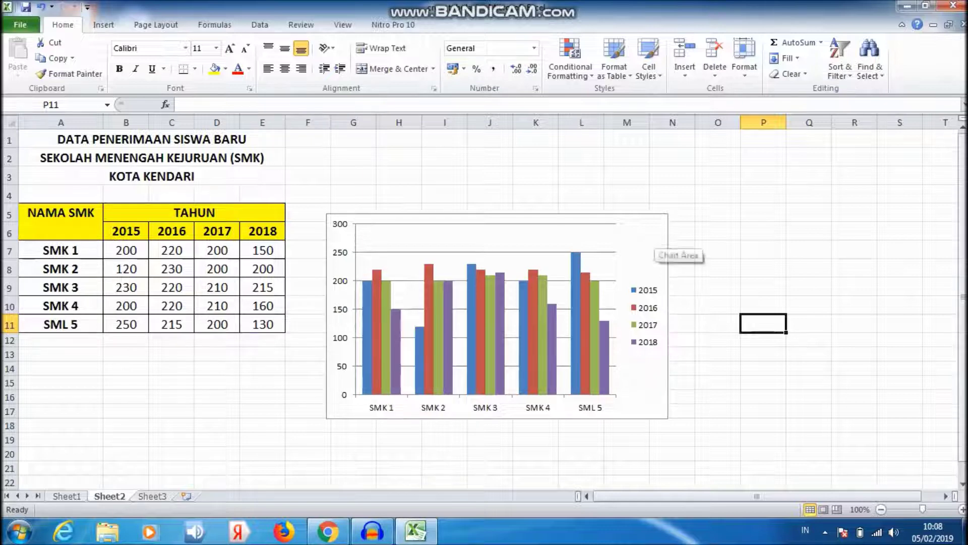
pyautogui.click(651, 243)
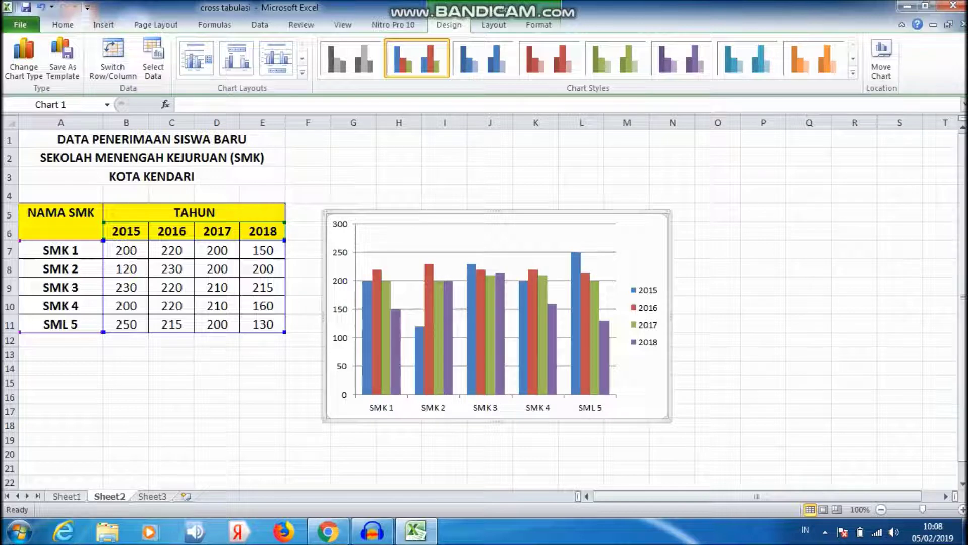
pyautogui.click(718, 231)
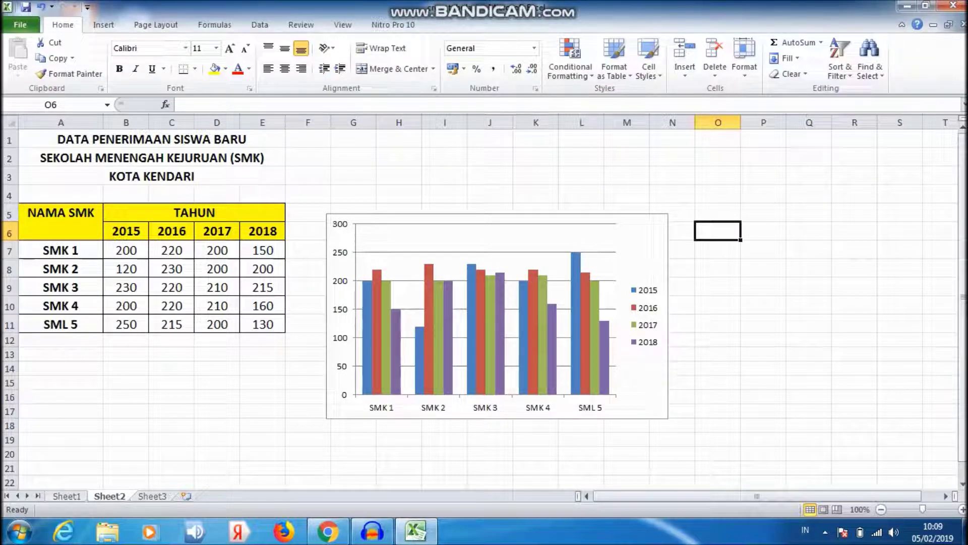
pyautogui.click(636, 378)
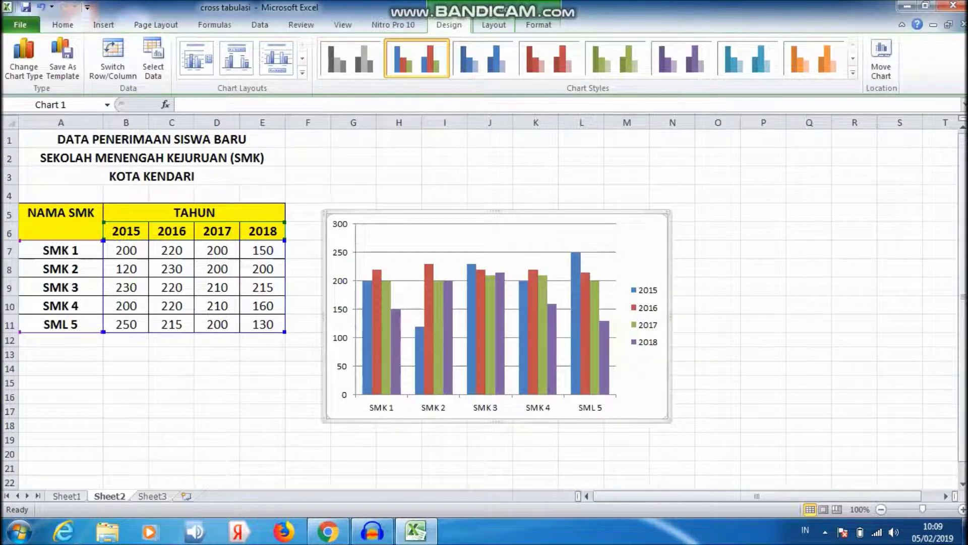
pyautogui.click(493, 25)
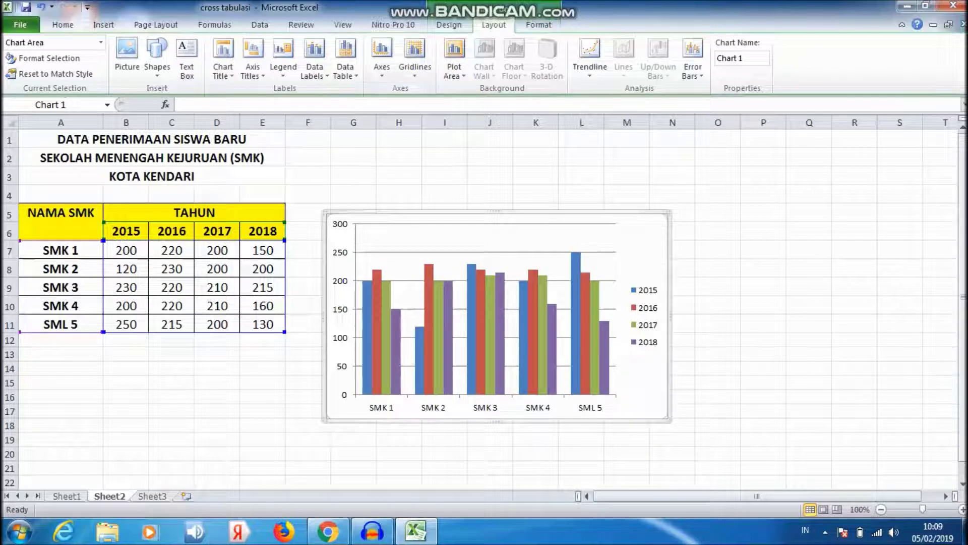
# - Add a title above the chart reading 'GRAFIK PENERIMAAN SISWA BARU SMK SE KOTTA KENDARI'
pyautogui.click(223, 70)
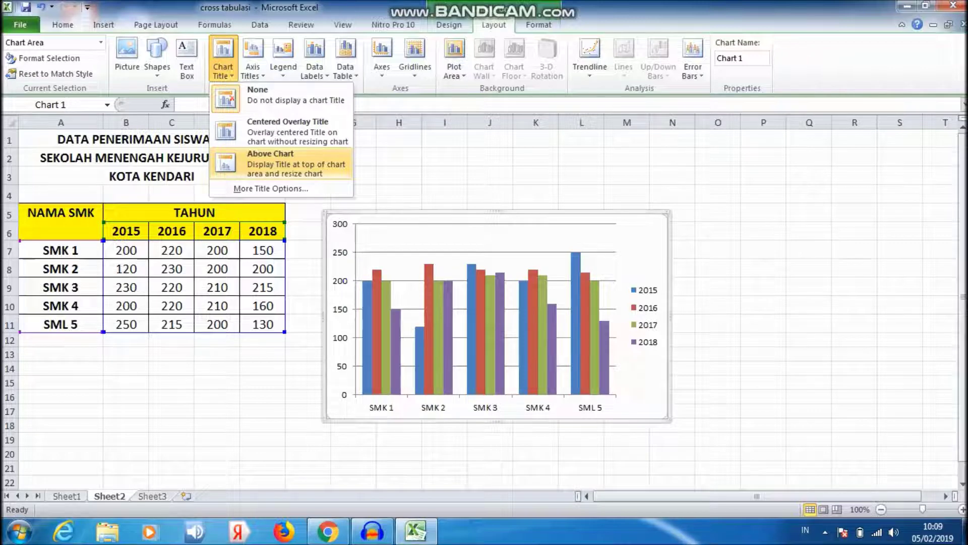
pyautogui.click(282, 162)
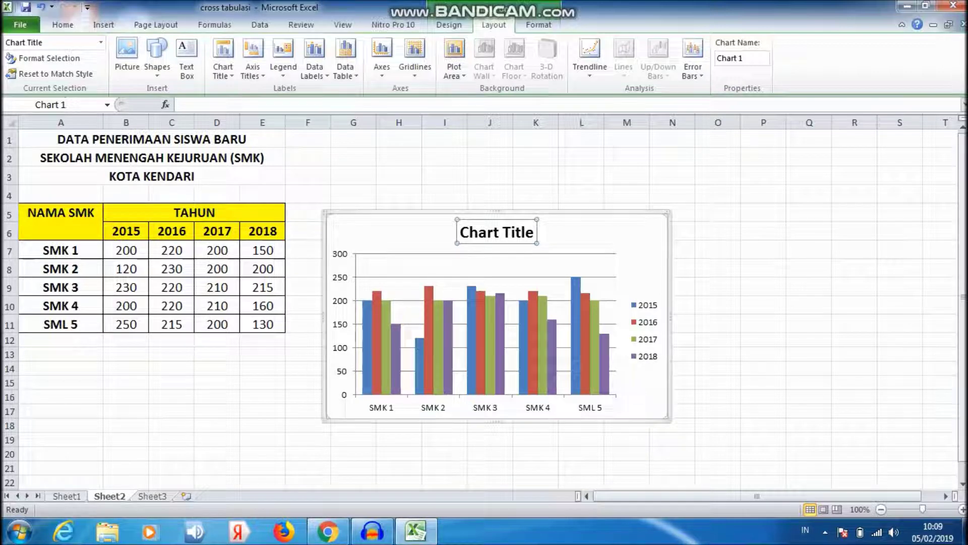
pyautogui.write('gra')
pyautogui.press('BackSpace')
pyautogui.press('BackSpace')
pyautogui.press('BackSpace')
pyautogui.write('GRAFIK')
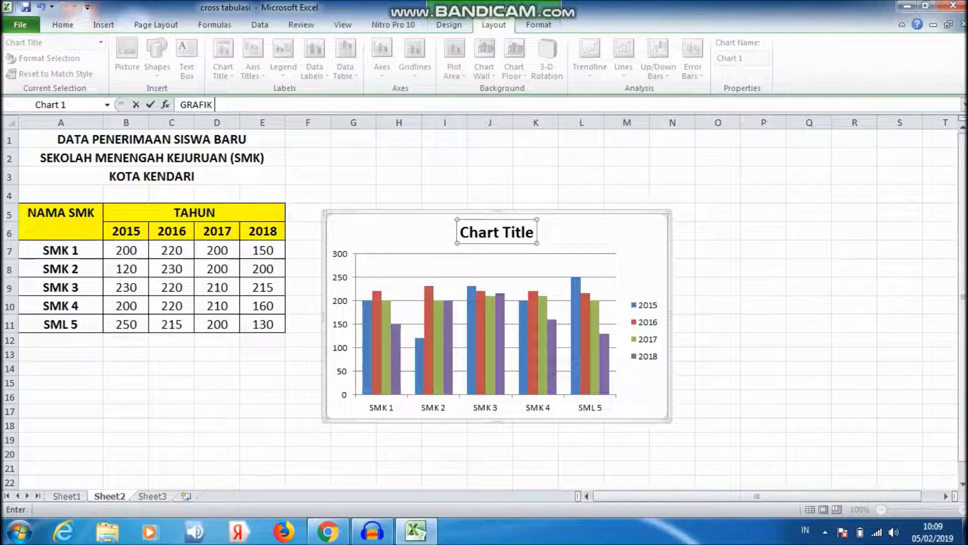
pyautogui.write(' PENERIMAAN')
pyautogui.write(' SISWA BARU ')
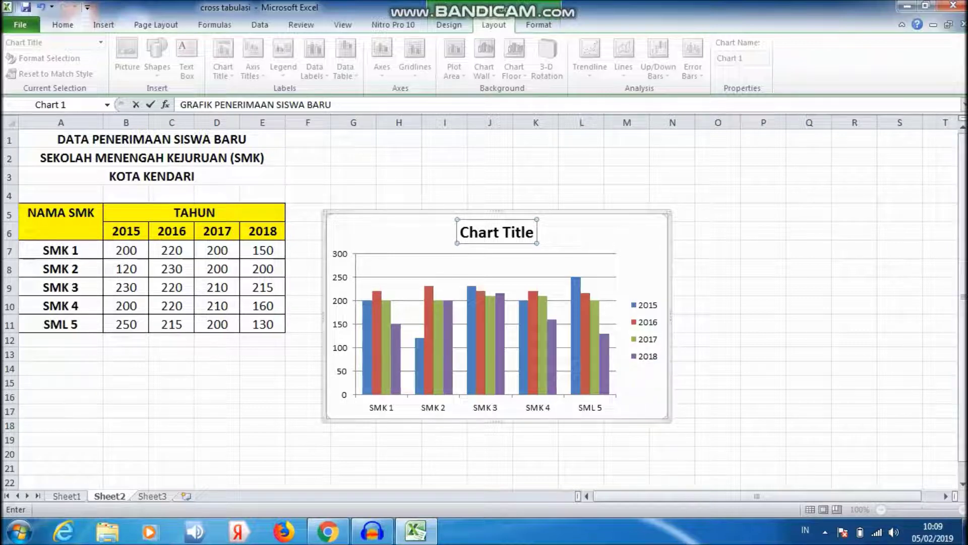
pyautogui.write('SMK SE KOTTA KENDARI')
pyautogui.press('Return')
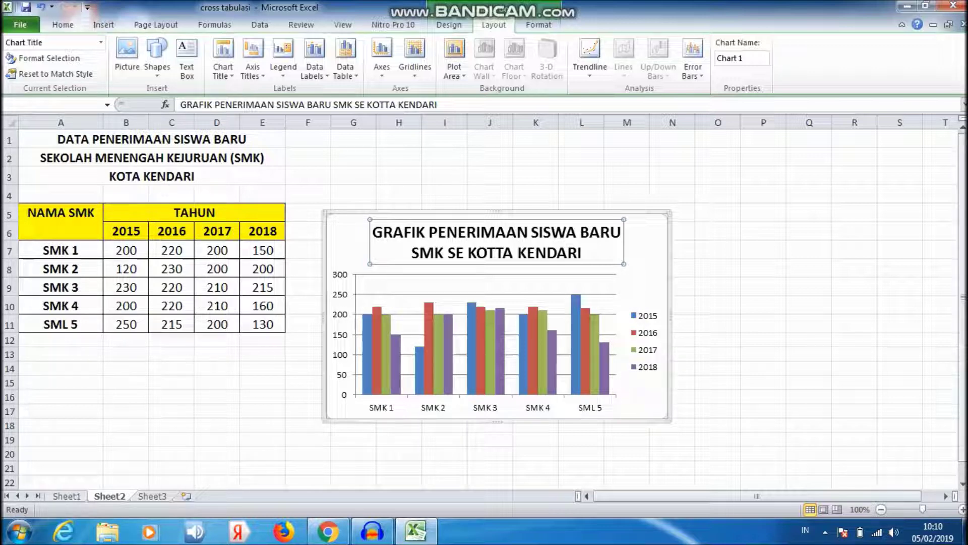
pyautogui.click(283, 60)
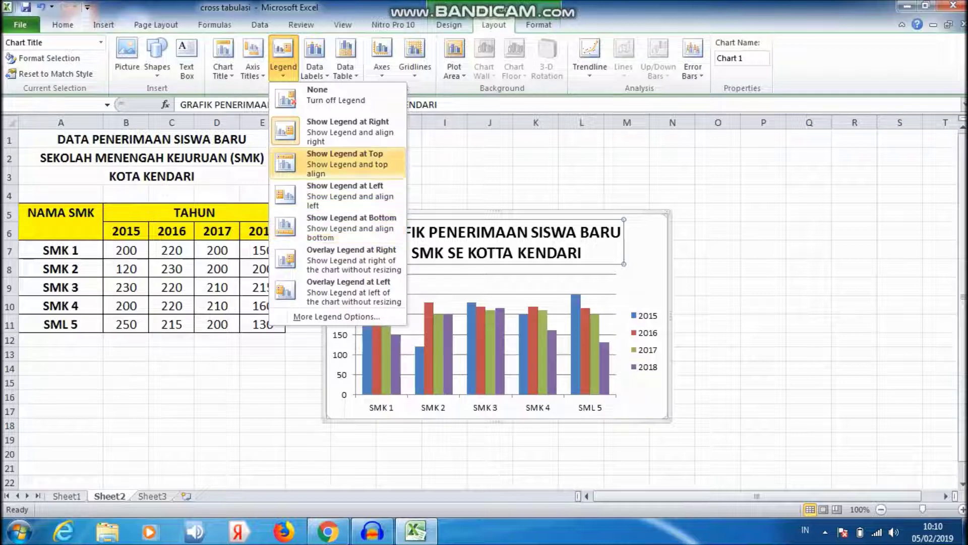
# - Place the 2015–2018 legend at the bottom of the chart, after briefly trying the top
pyautogui.click(348, 163)
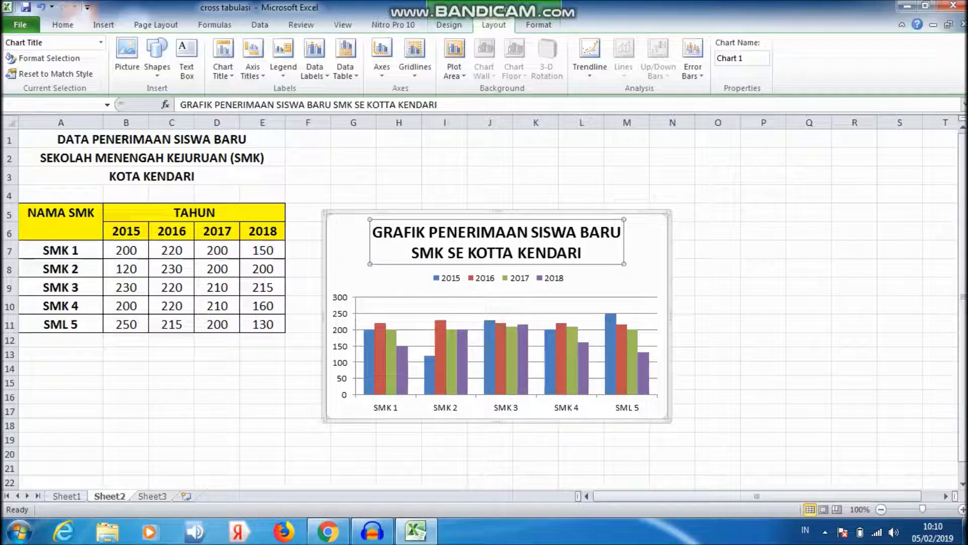
pyautogui.click(283, 60)
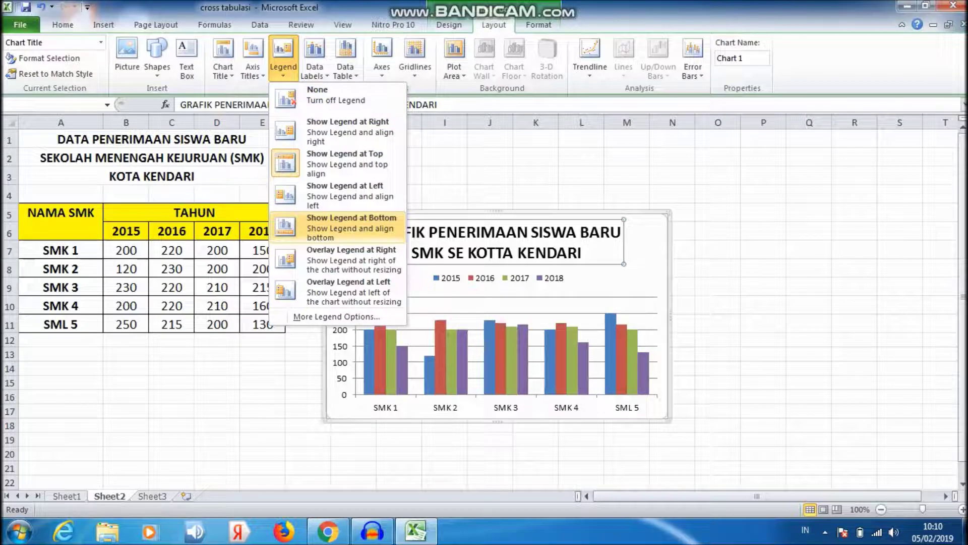
pyautogui.click(352, 227)
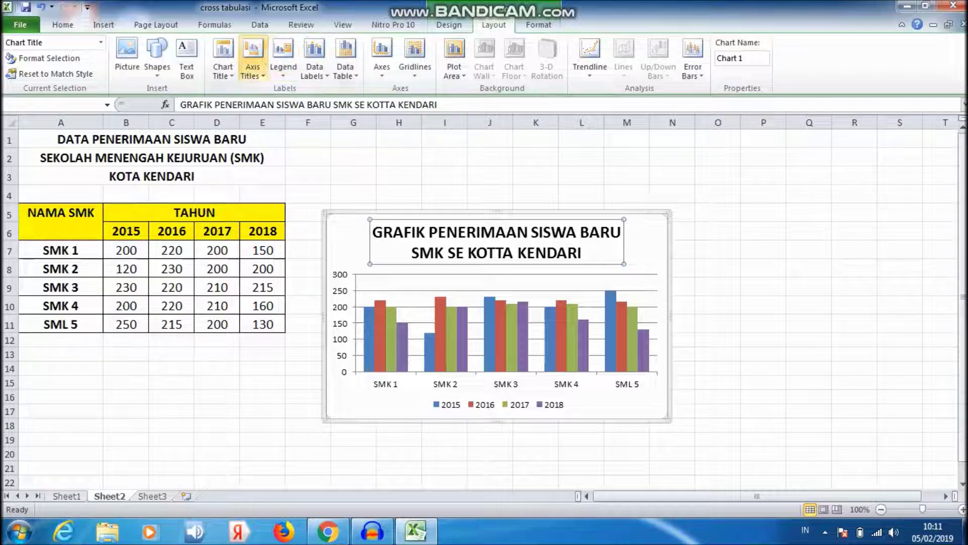
# - Add the horizontal axis title 'NAMA SMK SE KOTA KENDARI' below the axis
pyautogui.click(253, 65)
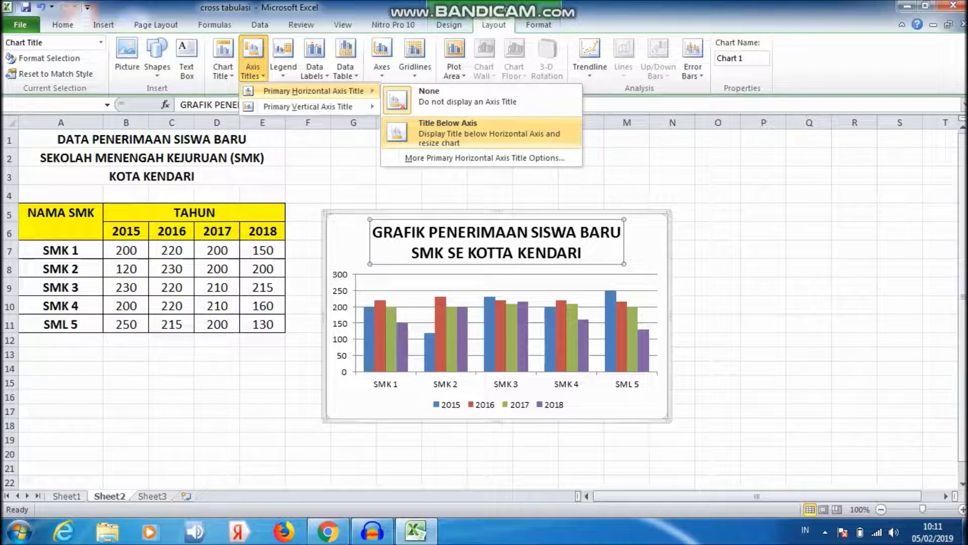
pyautogui.click(480, 132)
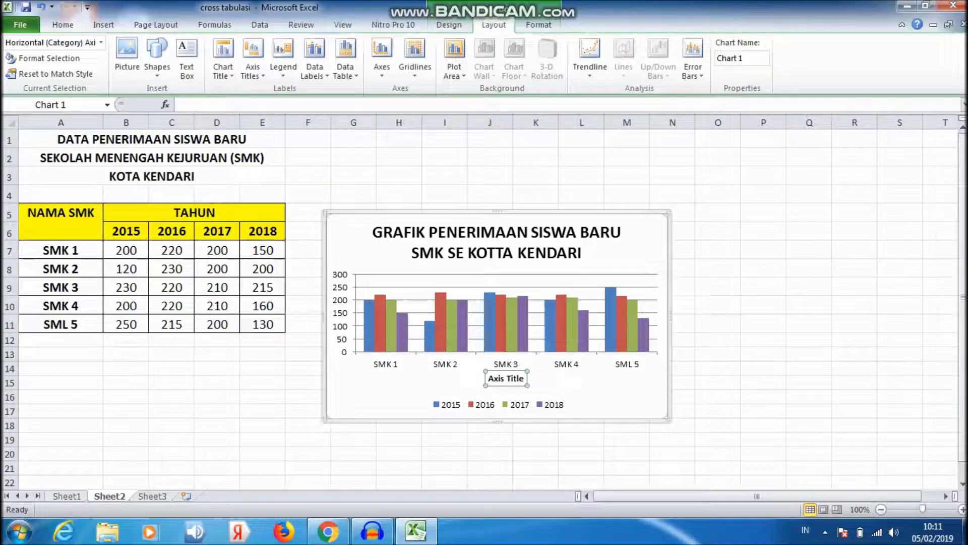
pyautogui.write('NAMA SMK SE ')
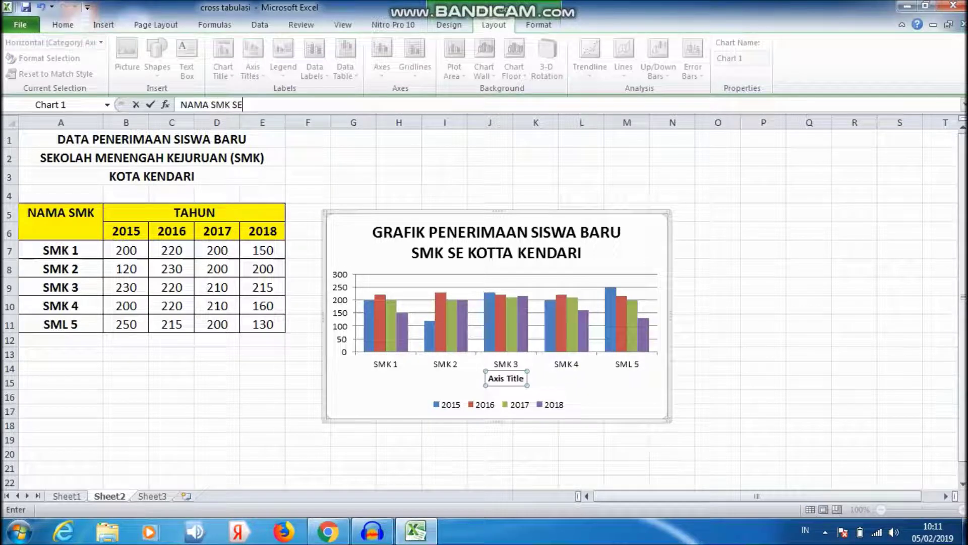
pyautogui.write('KOTA KENDARO')
pyautogui.press('BackSpace')
pyautogui.write('I')
pyautogui.press('Return')
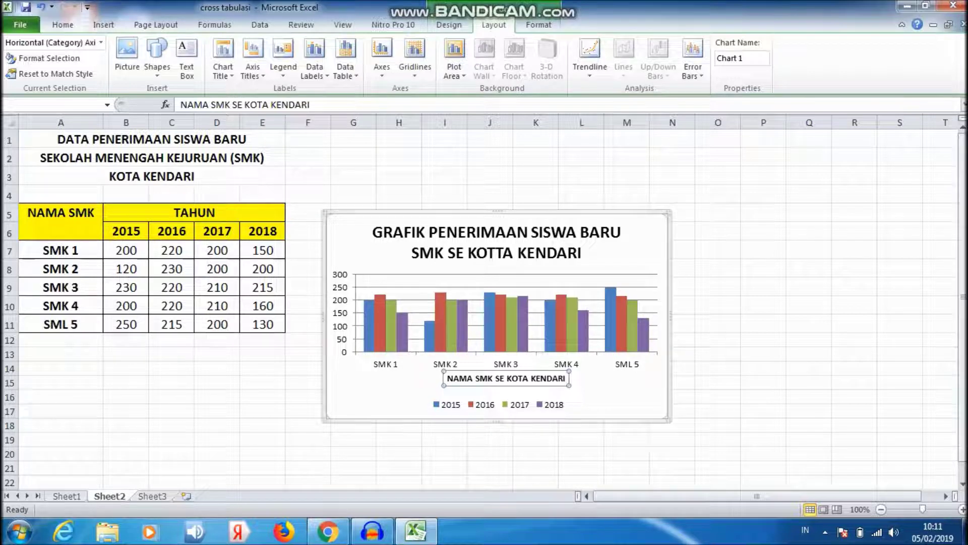
pyautogui.click(764, 323)
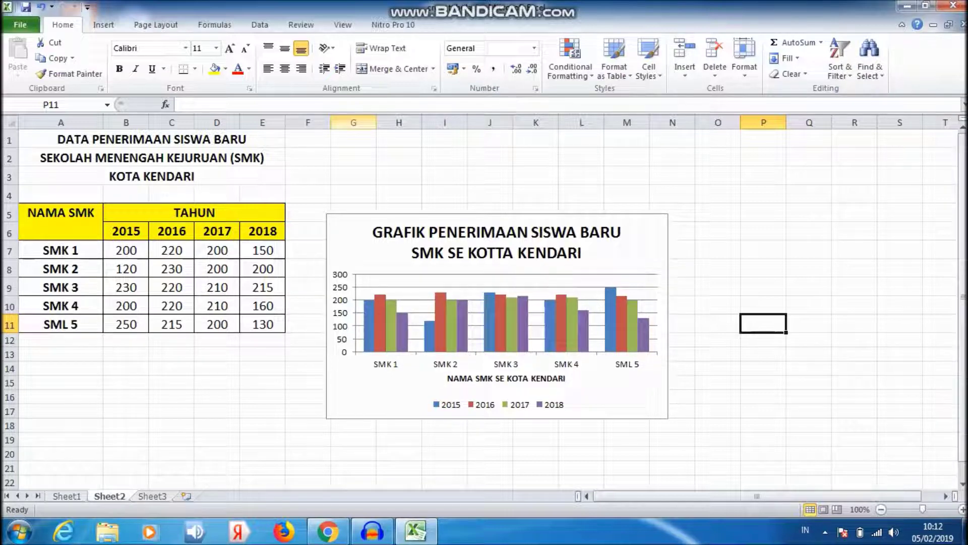
# - Show Outside End value labels on every column and move the chart higher up
pyautogui.click(655, 251)
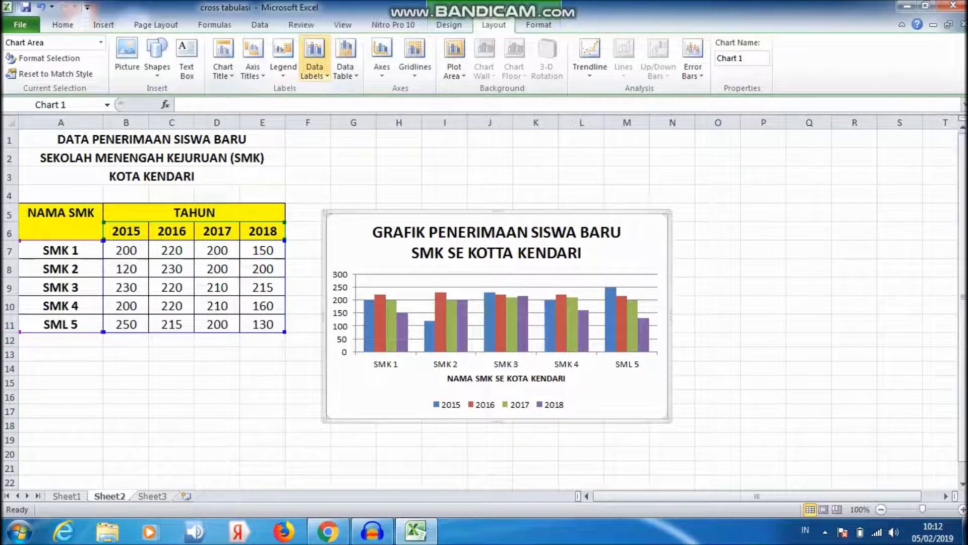
pyautogui.click(314, 71)
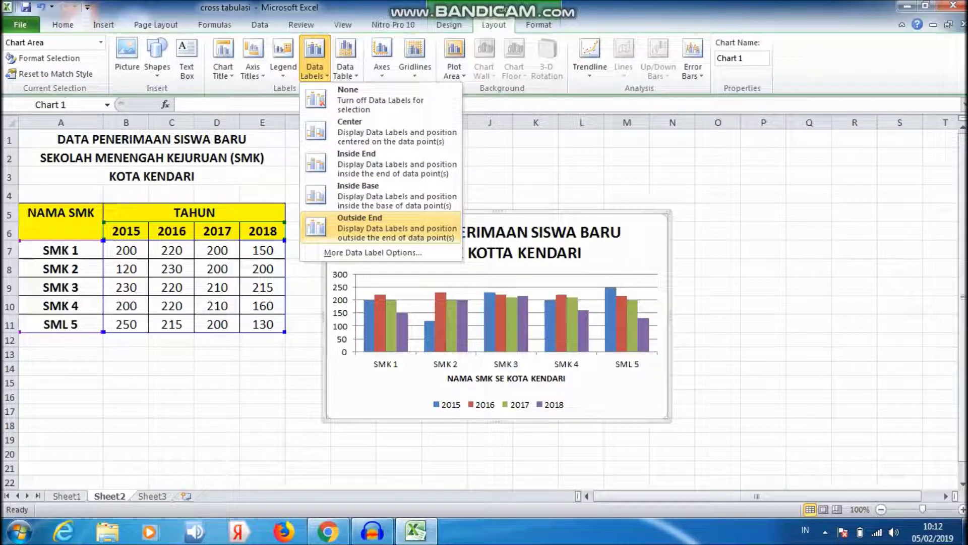
pyautogui.click(384, 227)
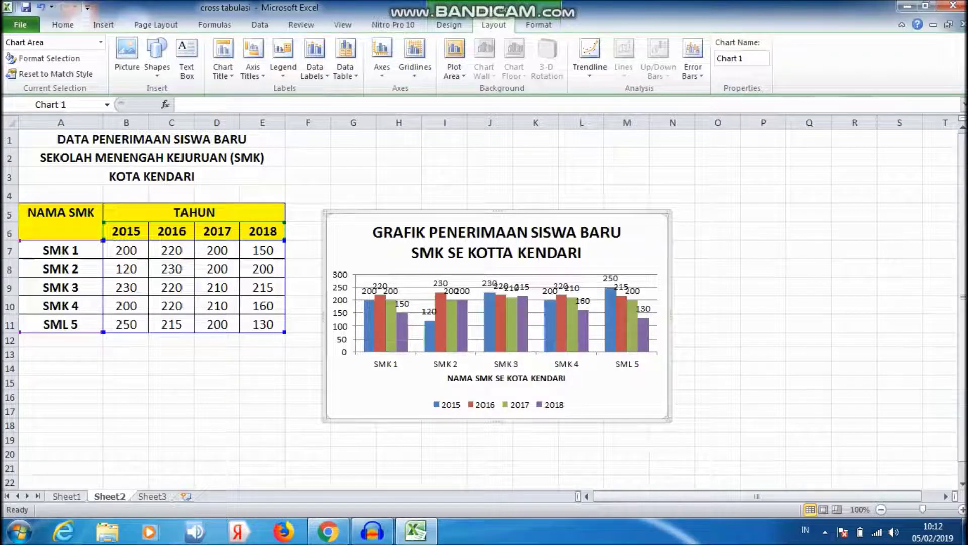
pyautogui.moveTo(496, 217); pyautogui.dragTo(497, 151)
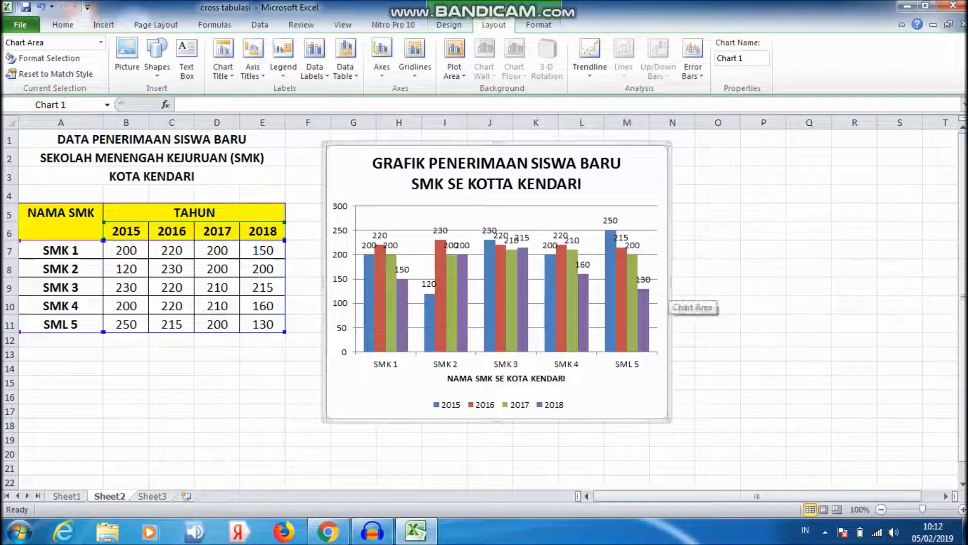
# - Widen the chart toward column S and make it taller beside the table
pyautogui.moveTo(670, 298); pyautogui.dragTo(878, 297)
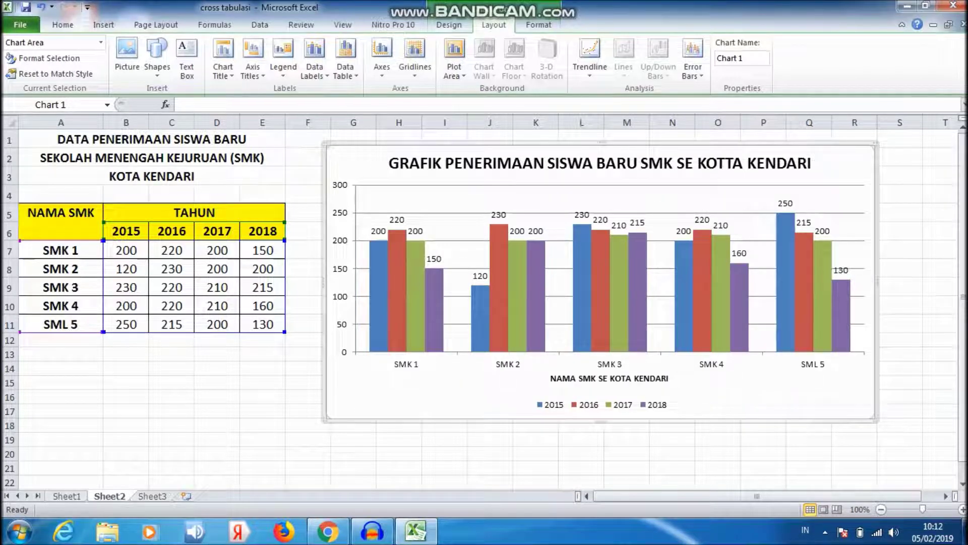
pyautogui.moveTo(601, 421); pyautogui.dragTo(602, 445)
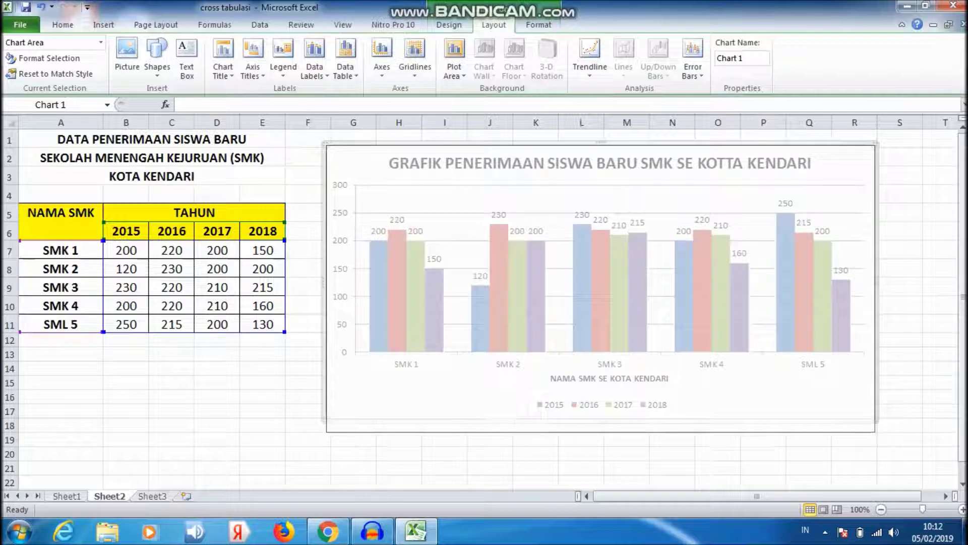
pyautogui.click(263, 411)
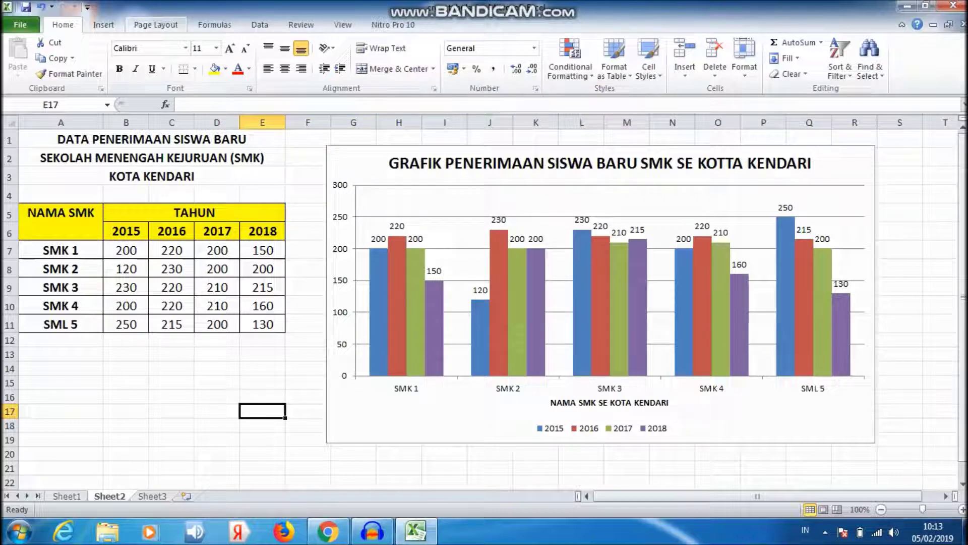
pyautogui.click(103, 25)
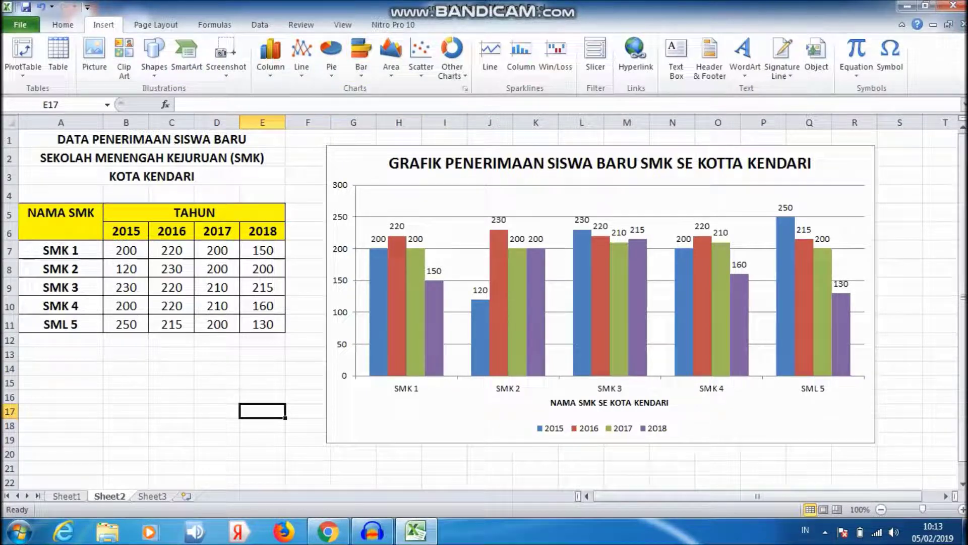
# - Click around the sheet, leaving cell E15 selected
pyautogui.click(262, 382)
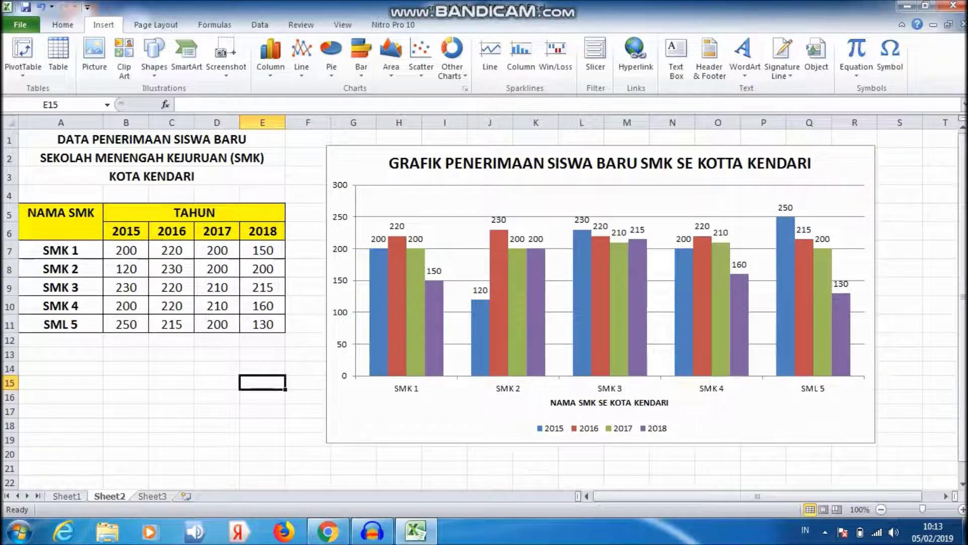
pyautogui.click(262, 412)
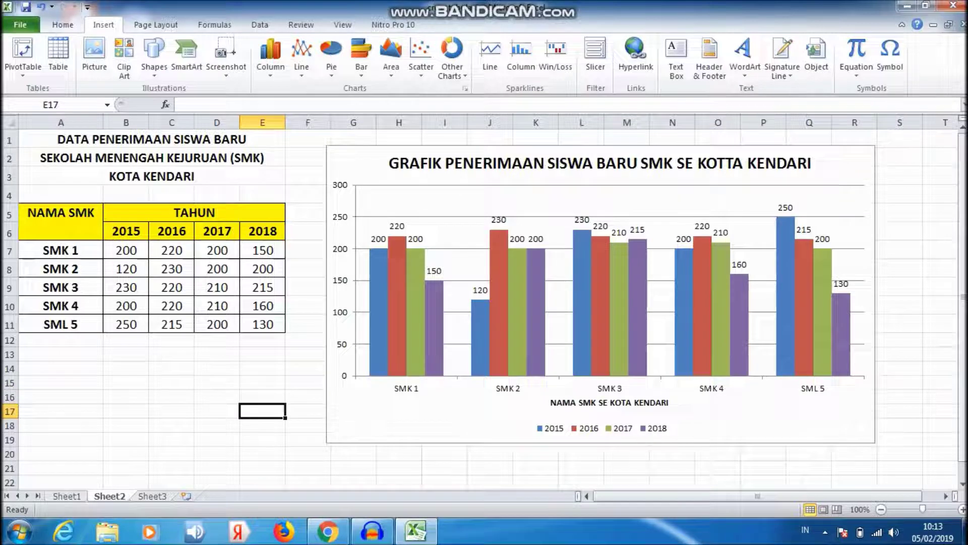
pyautogui.click(263, 382)
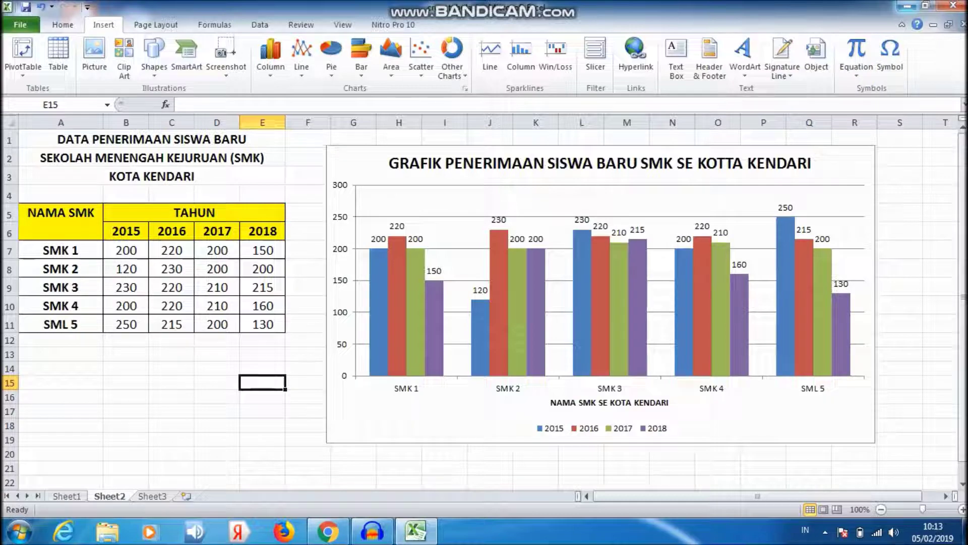
# - Minimize Excel and bring up the Bandicam recorder from the hidden tray icons
pyautogui.click(907, 6)
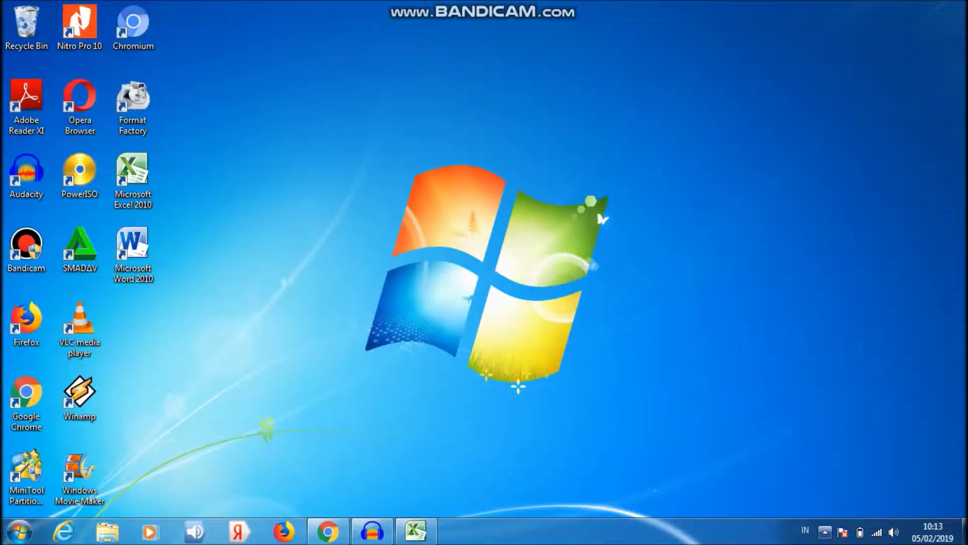
pyautogui.click(825, 533)
pyautogui.click(802, 458)
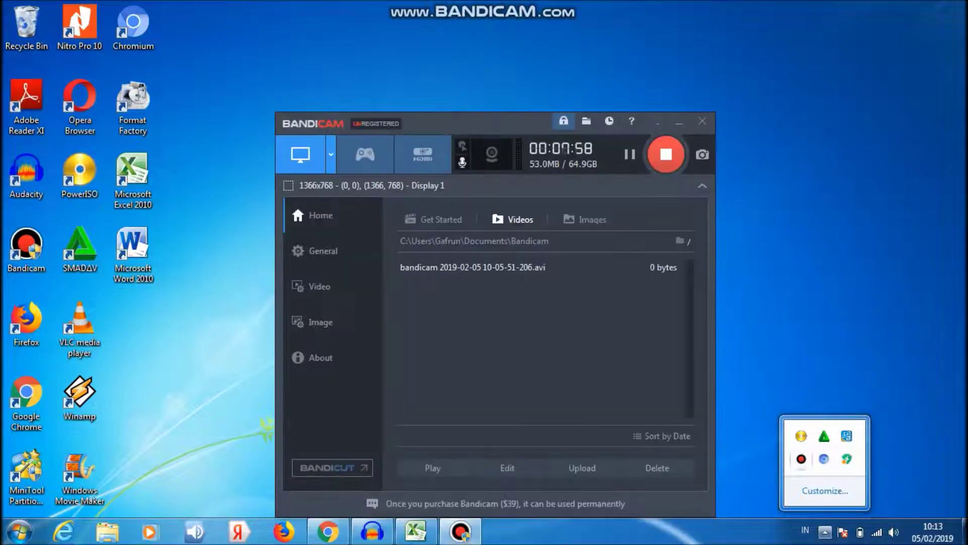